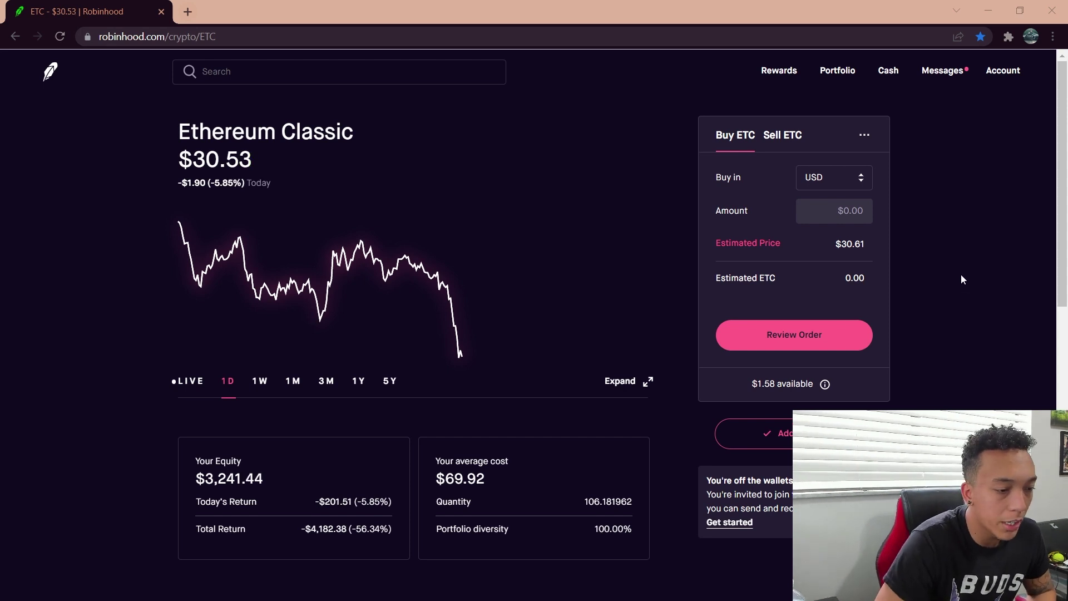
- Open ETC's Send & Receive form, then pin MetaMask and bring up its wallet popup
{"action": "left_click", "coordinate": [865, 137]}
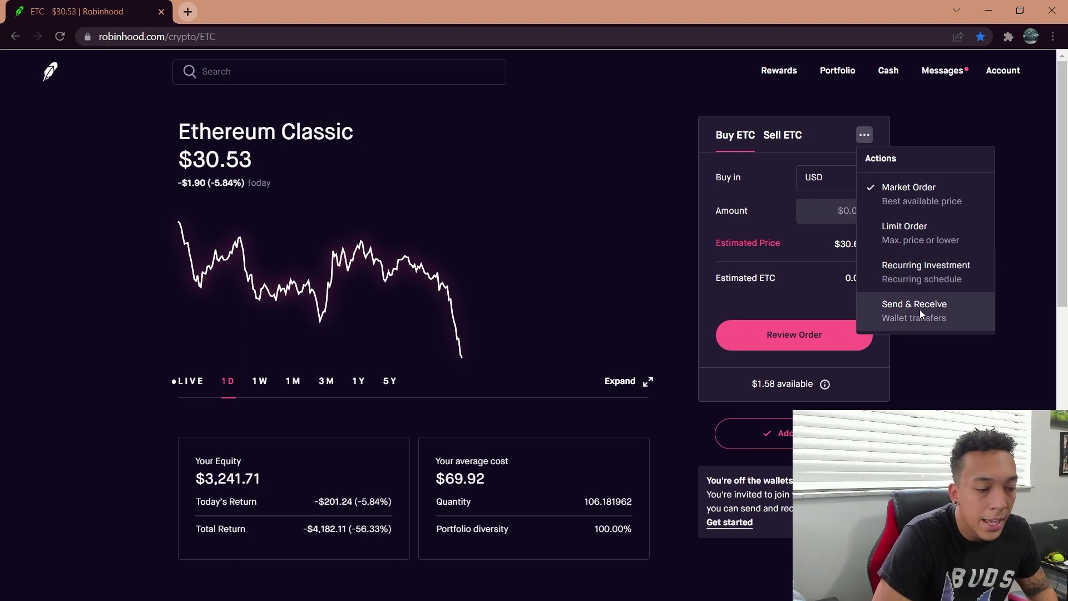
{"action": "left_click", "coordinate": [920, 310]}
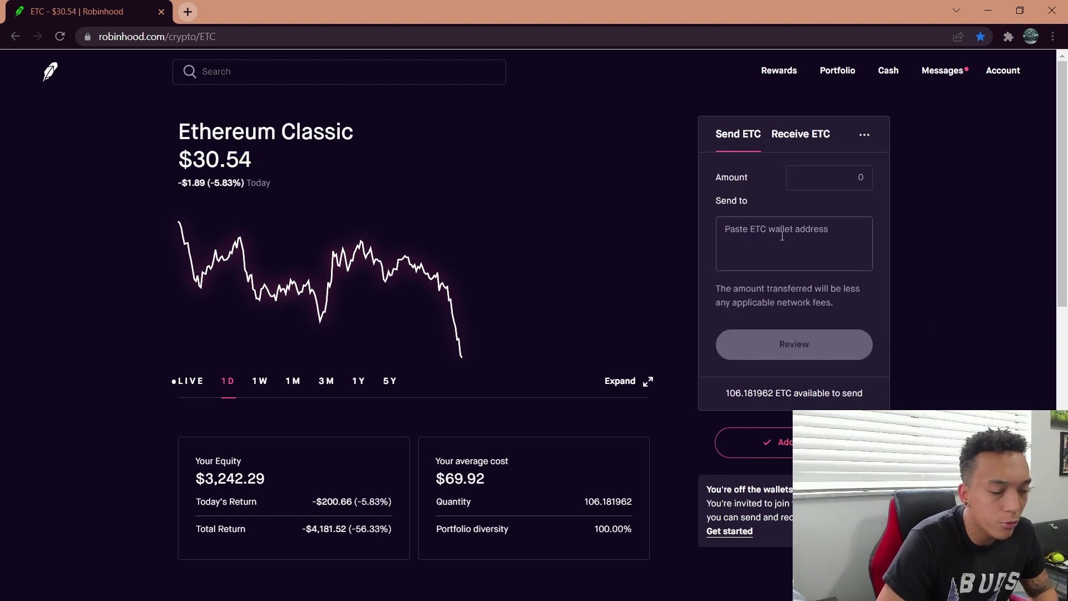
{"action": "left_click", "coordinate": [1010, 36]}
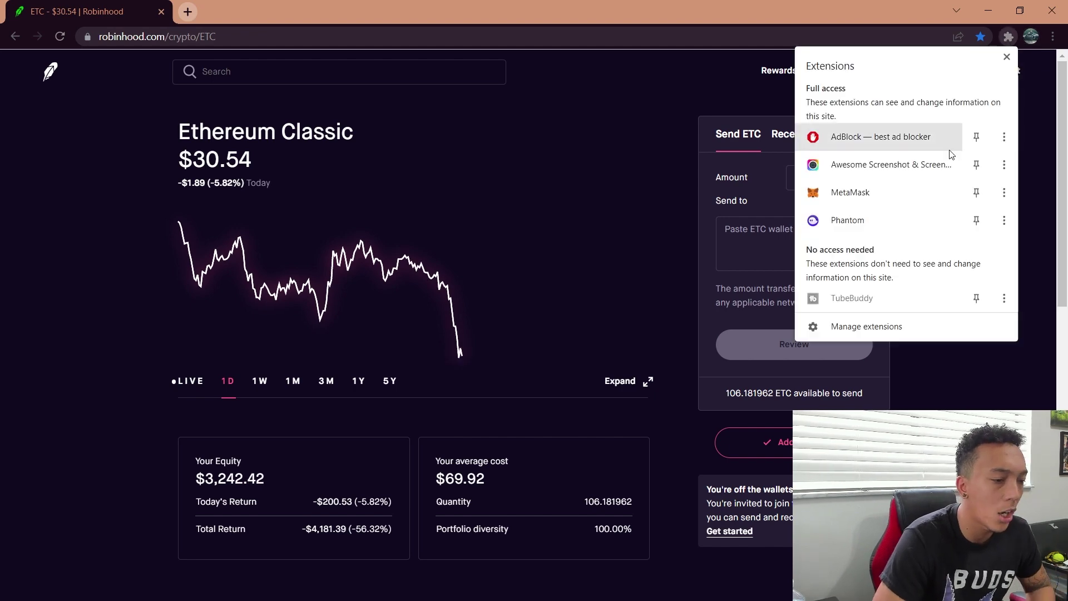
{"action": "left_click", "coordinate": [975, 191]}
{"action": "left_click", "coordinate": [1026, 289]}
- Copy the MetaMask account address and paste it into the Send to field
{"action": "left_click", "coordinate": [987, 37]}
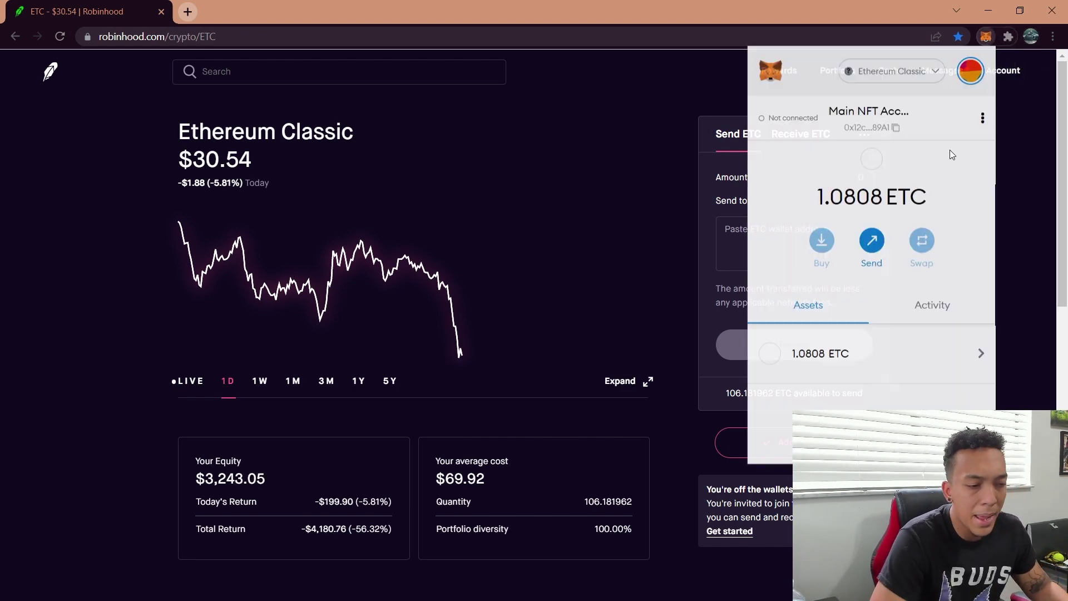
{"action": "left_click", "coordinate": [878, 128]}
{"action": "left_click", "coordinate": [1005, 228]}
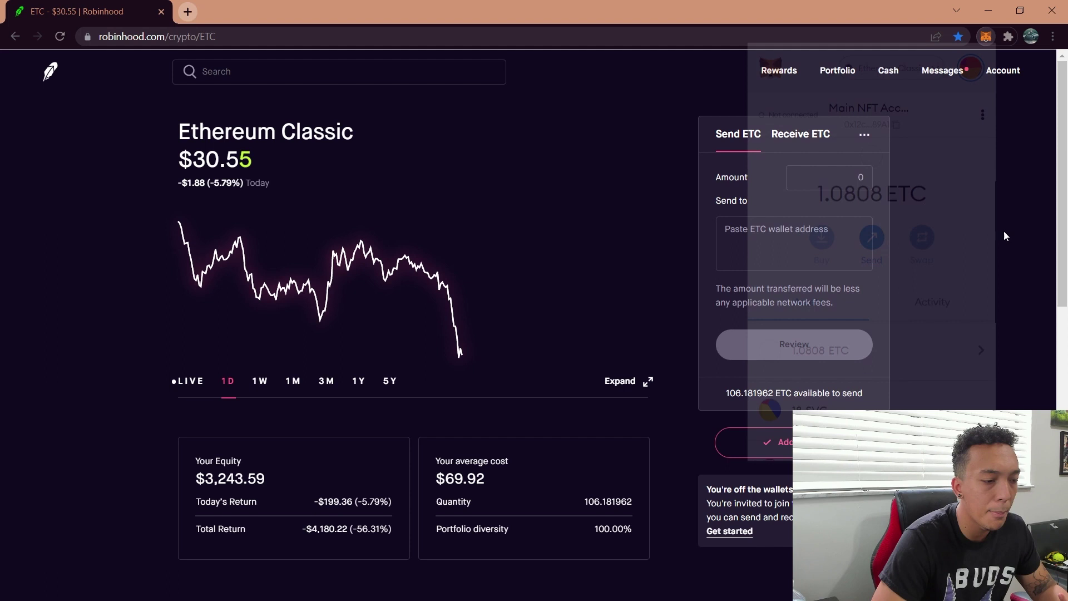
{"action": "left_click", "coordinate": [796, 241]}
{"action": "key", "text": "ctrl+v"}
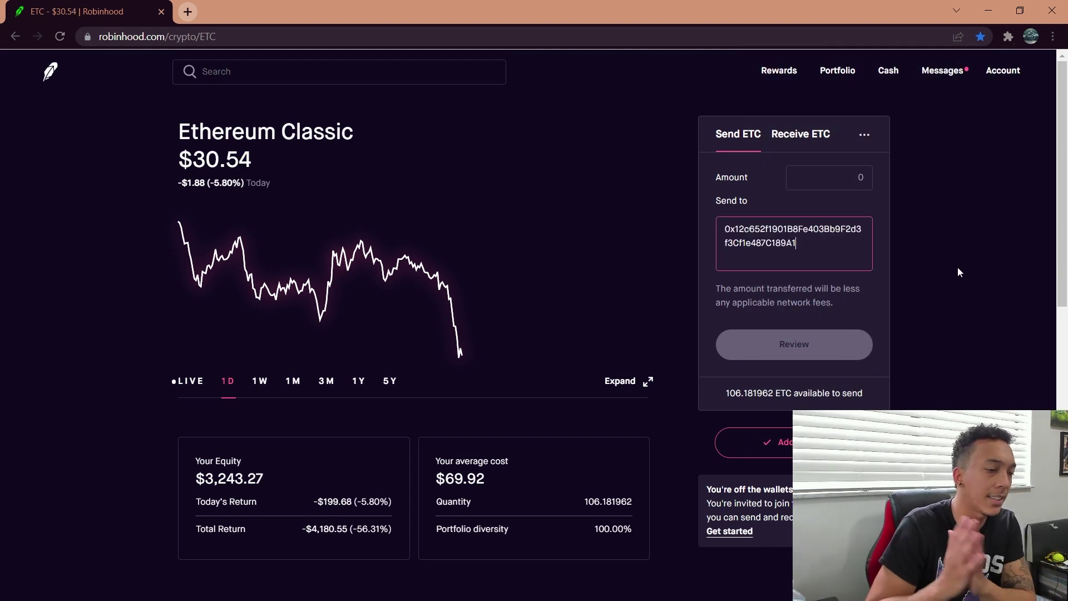
- Enter 106 ETC as the amount and review it, triggering the $2,999.00 24-hour limit error
{"action": "left_click", "coordinate": [848, 183]}
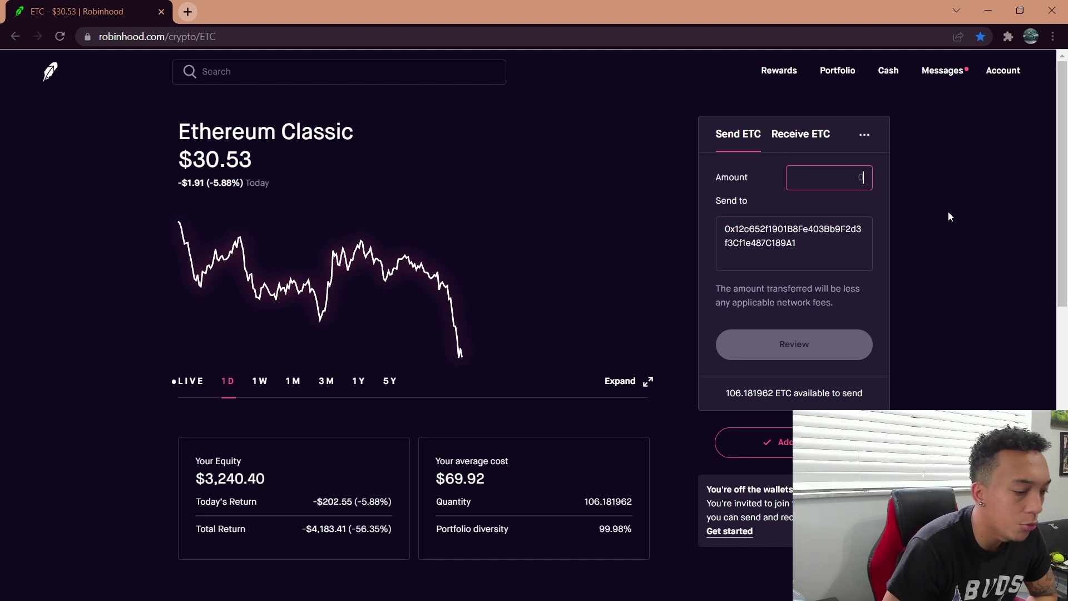
{"action": "type", "text": "1"}
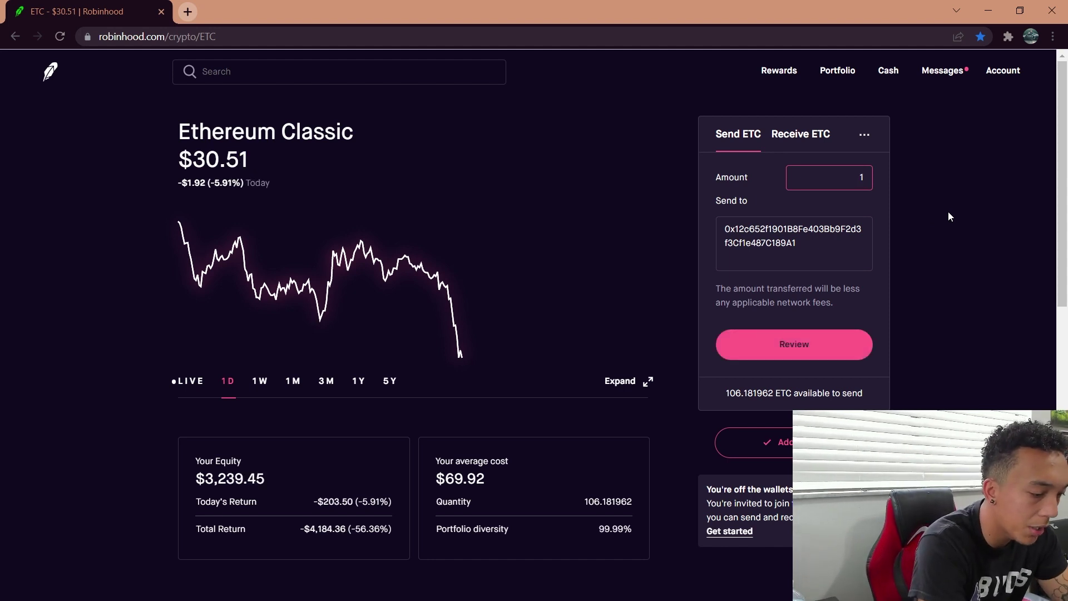
{"action": "type", "text": "06"}
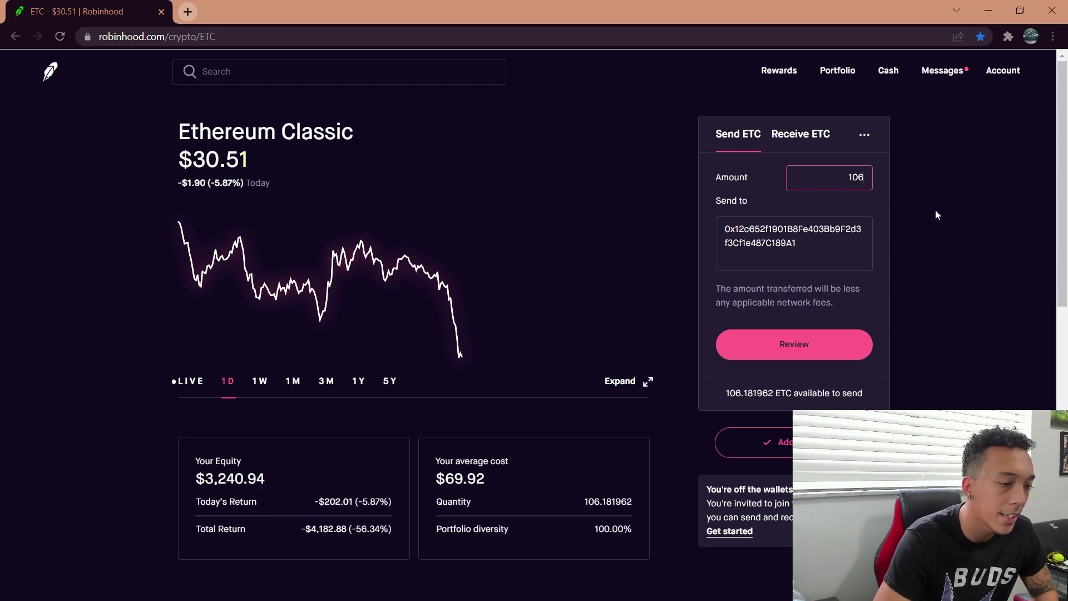
{"action": "left_click", "coordinate": [821, 344]}
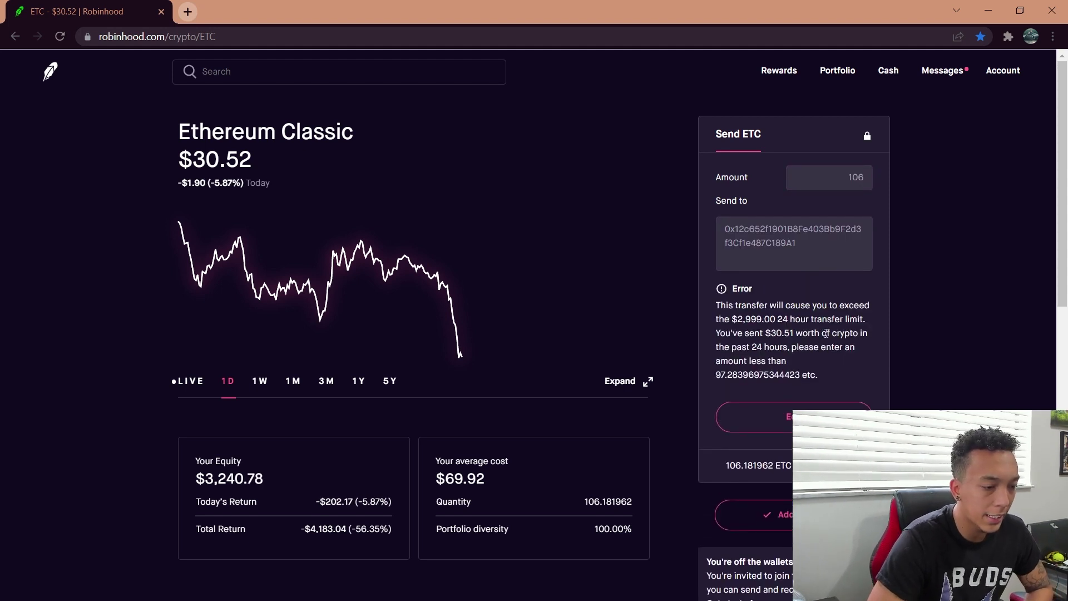
- Change the amount from 106 to 96 ETC and review the send with its 0.00945 ETC fee
{"action": "left_click", "coordinate": [865, 399]}
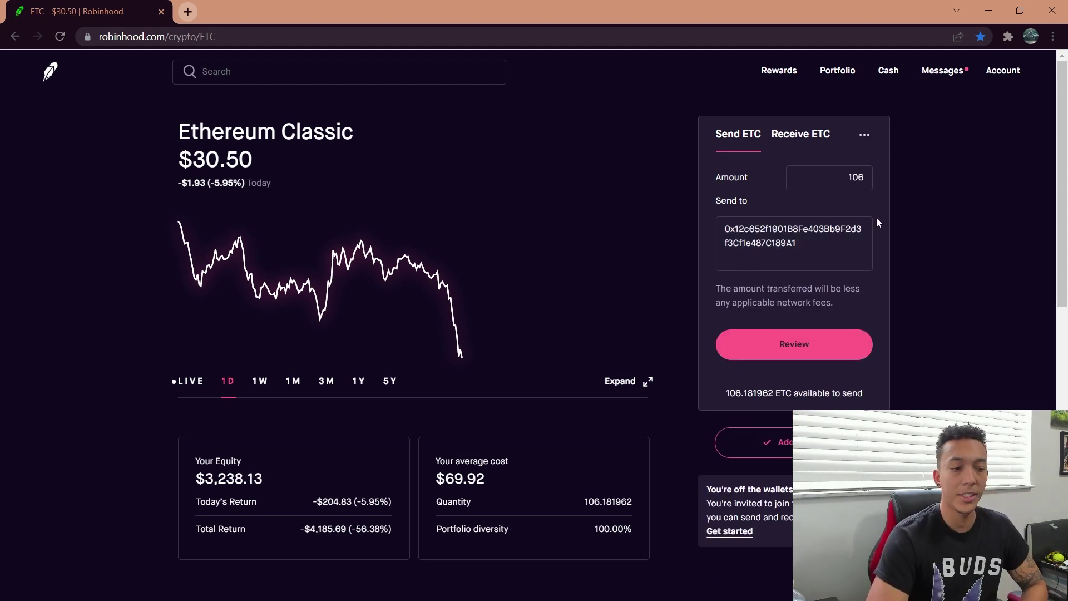
{"action": "double_click", "coordinate": [871, 177]}
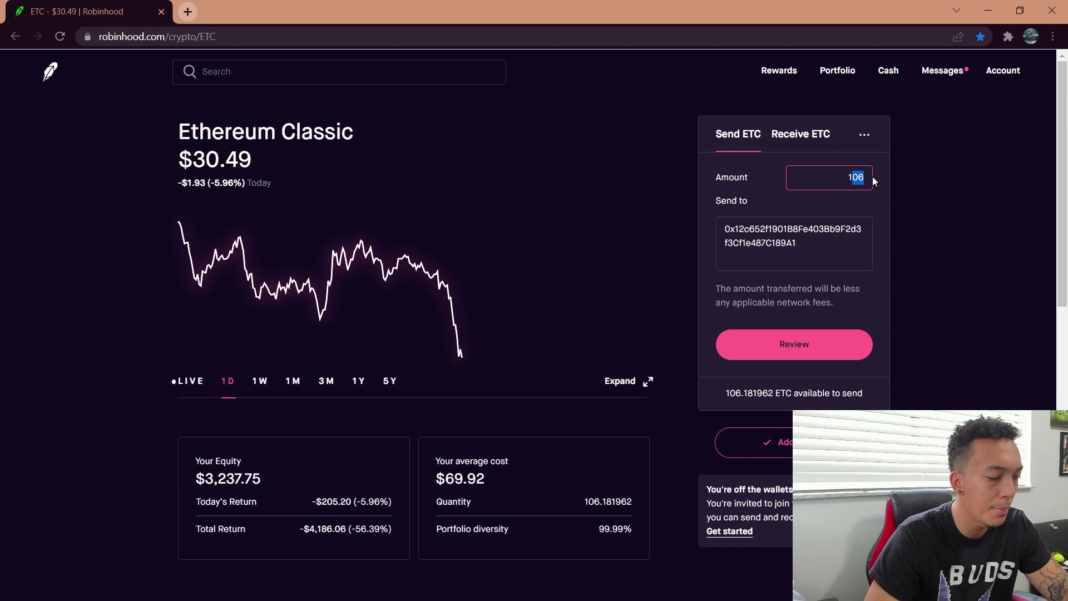
{"action": "key", "text": "BackSpace"}
{"action": "type", "text": "96"}
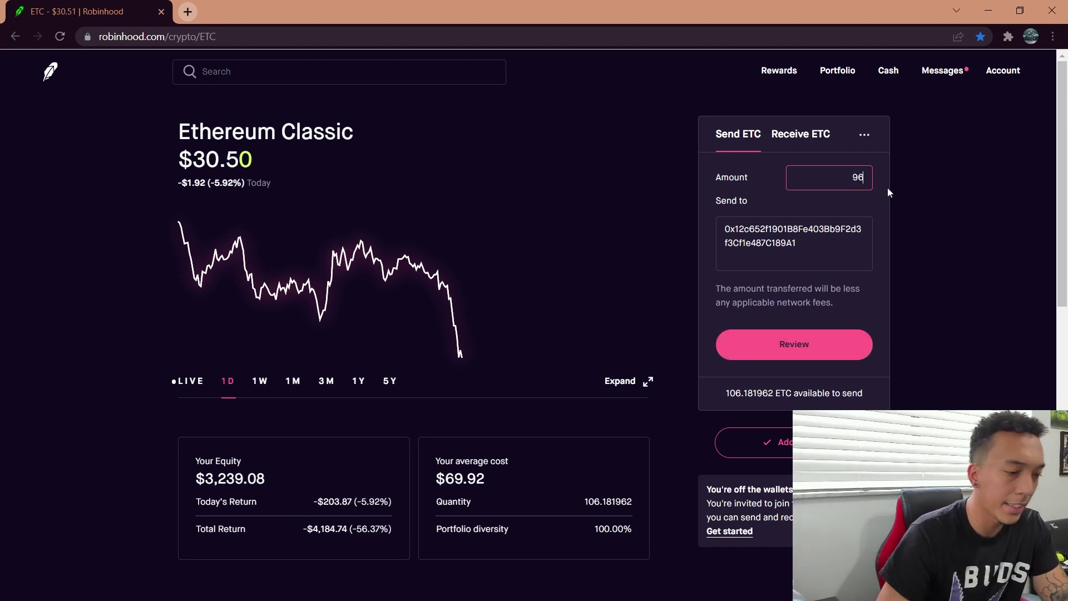
{"action": "left_click", "coordinate": [817, 343]}
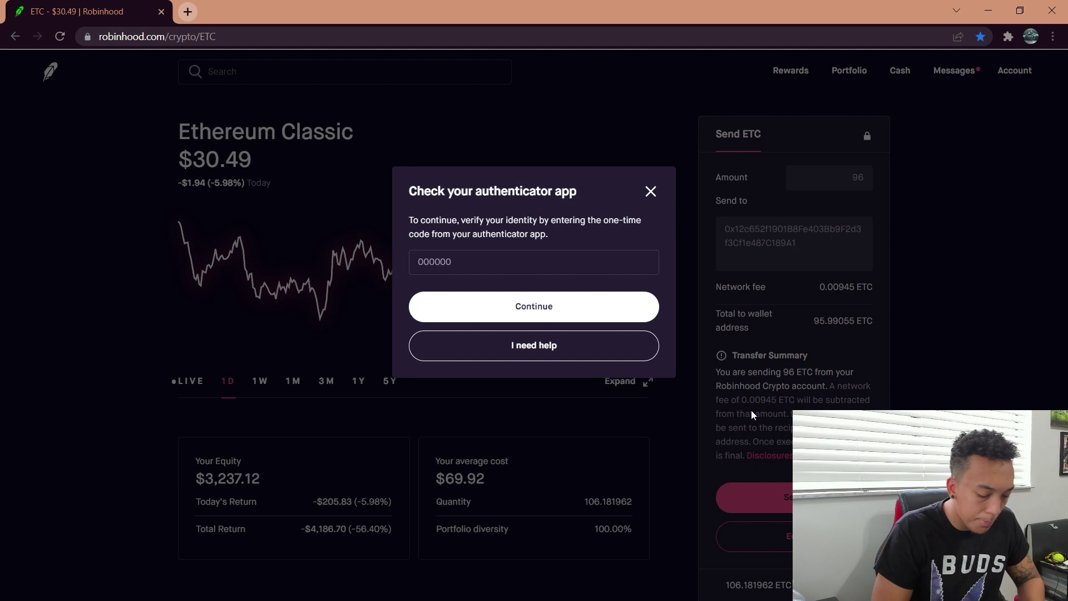
- Enter the authenticator verification code and continue to send the 96 ETC
{"action": "left_click", "coordinate": [522, 260]}
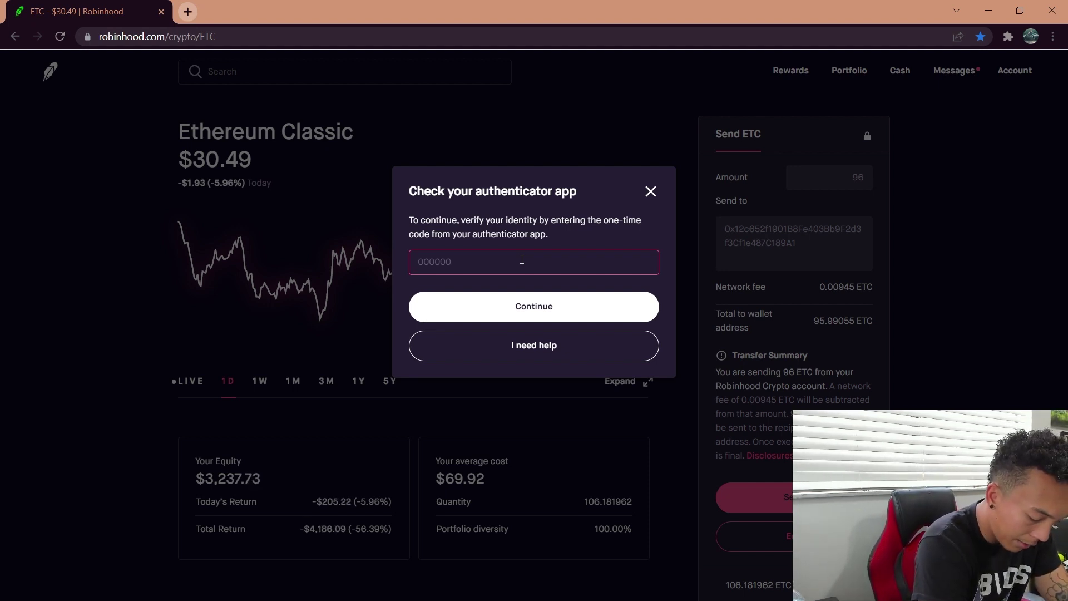
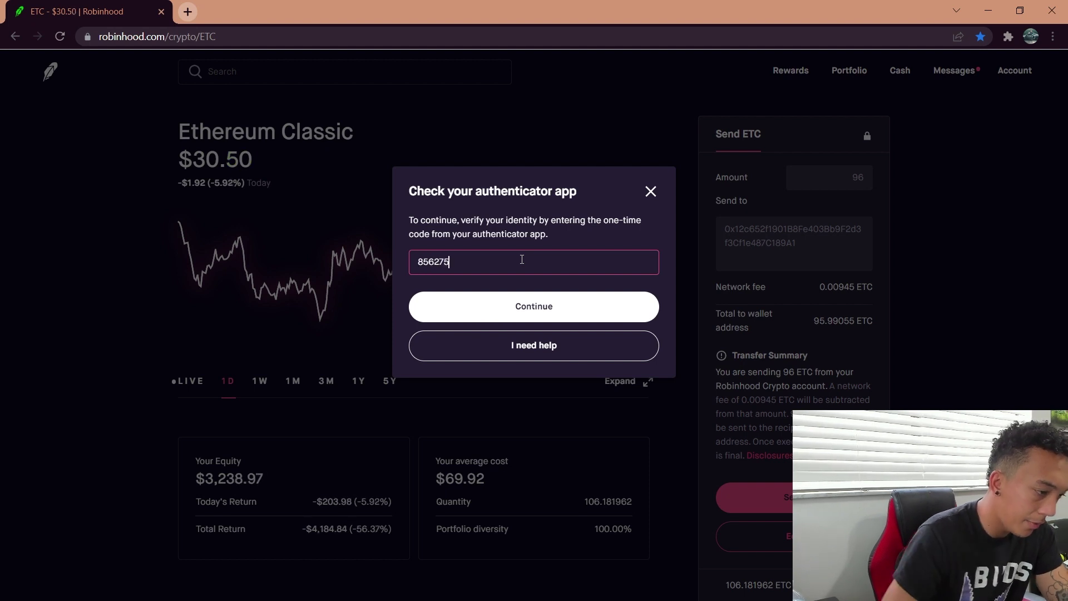
{"action": "left_click", "coordinate": [549, 309]}
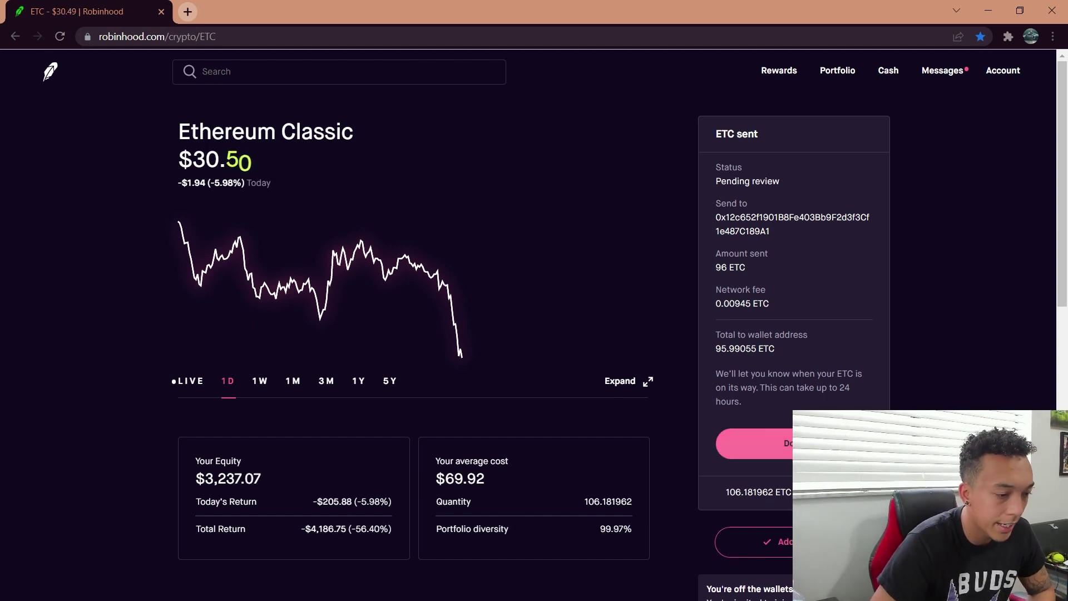
- Dismiss the ETC sent confirmation and highlight the 10.181962 ETC still available
{"action": "left_click", "coordinate": [833, 444]}
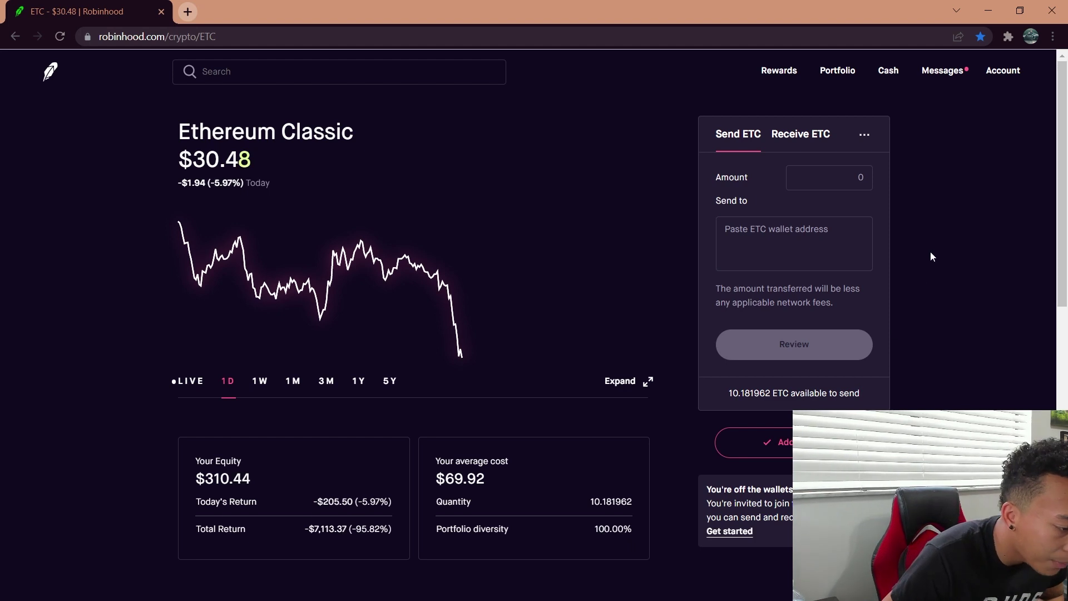
{"action": "left_click_drag", "start_coordinate": [728, 394], "coordinate": [773, 395]}
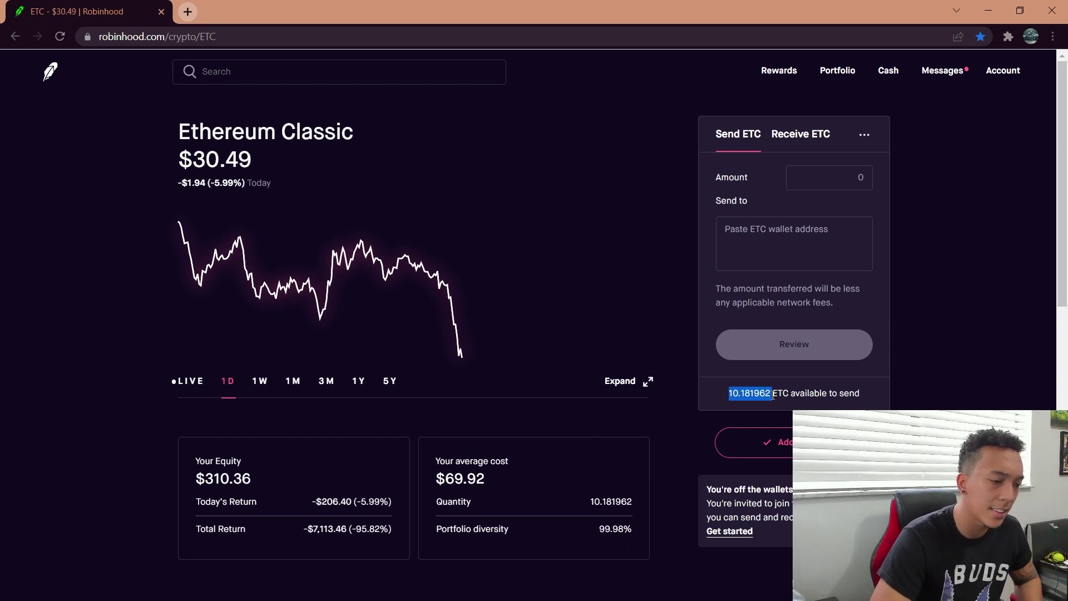
{"action": "left_click", "coordinate": [747, 394]}
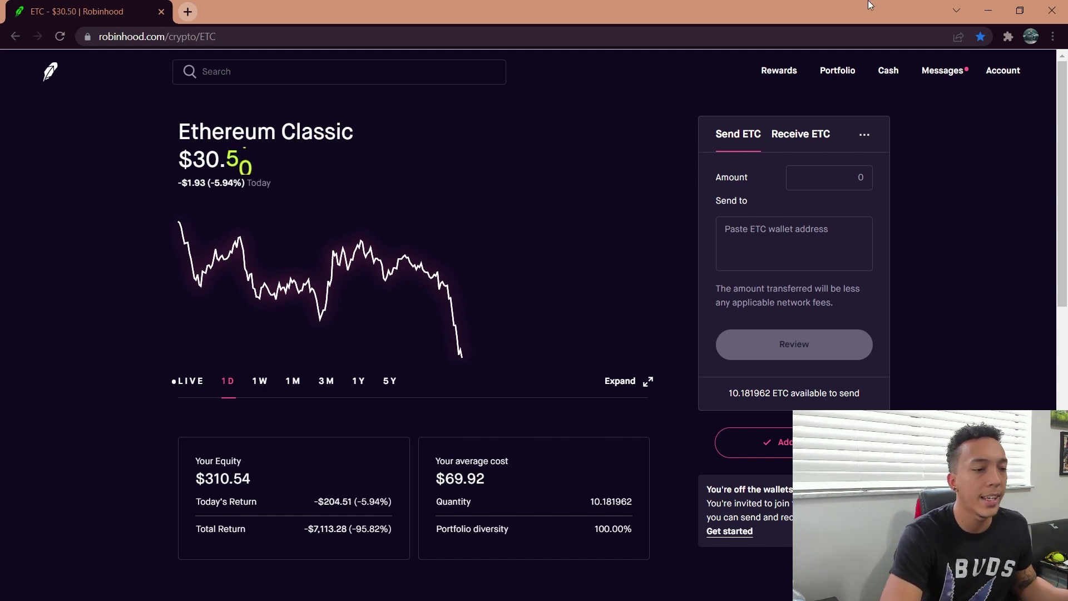
{"action": "left_click", "coordinate": [1008, 36]}
- Close the extensions list and go to the MetaMask wallet page showing 97.0714 ETC
{"action": "left_click", "coordinate": [875, 195]}
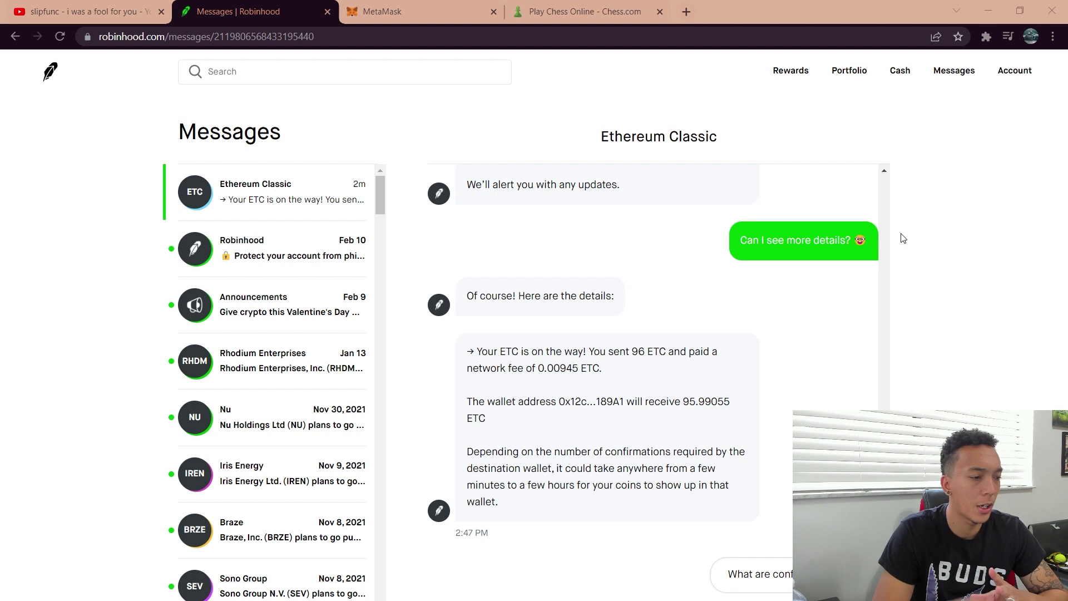
{"action": "left_click", "coordinate": [367, 5]}
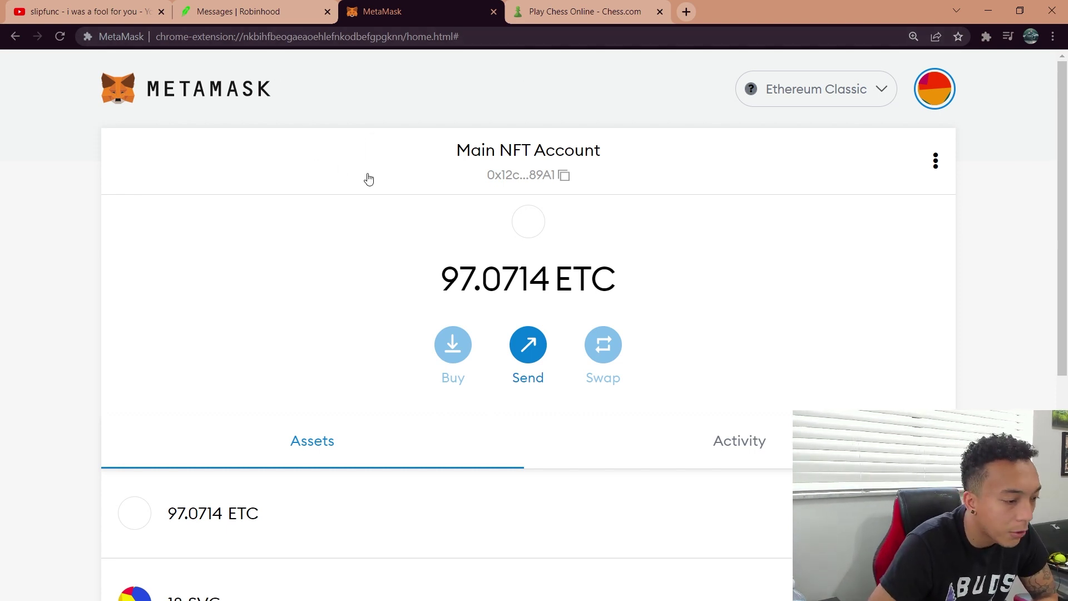
{"action": "left_click", "coordinate": [240, 5]}
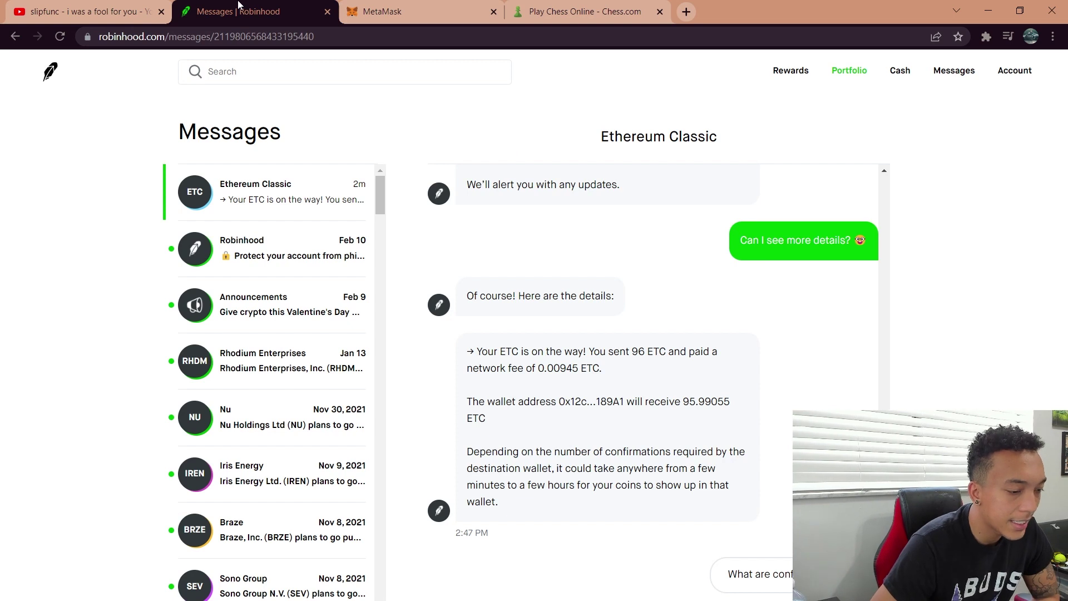